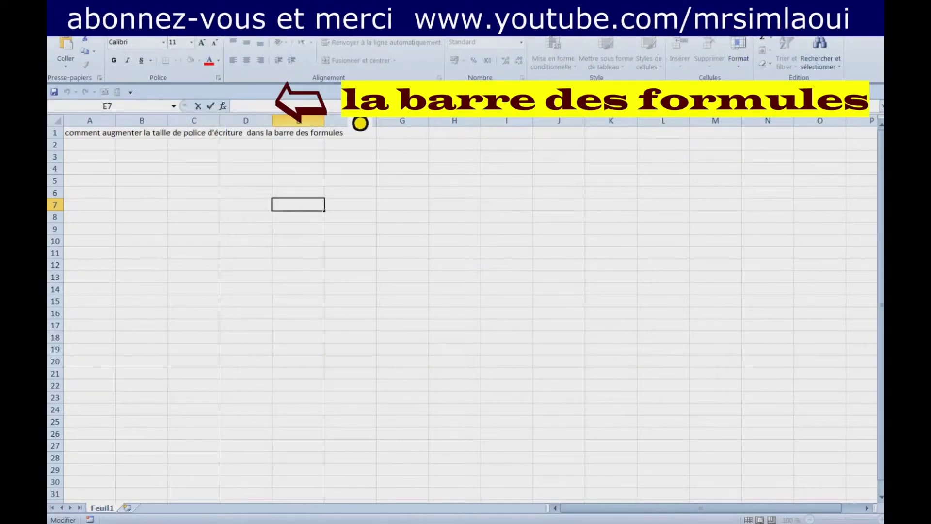
Enter the word 'texte' in cell C6 below the title and zoom the sheet in.
left_click(354, 230)
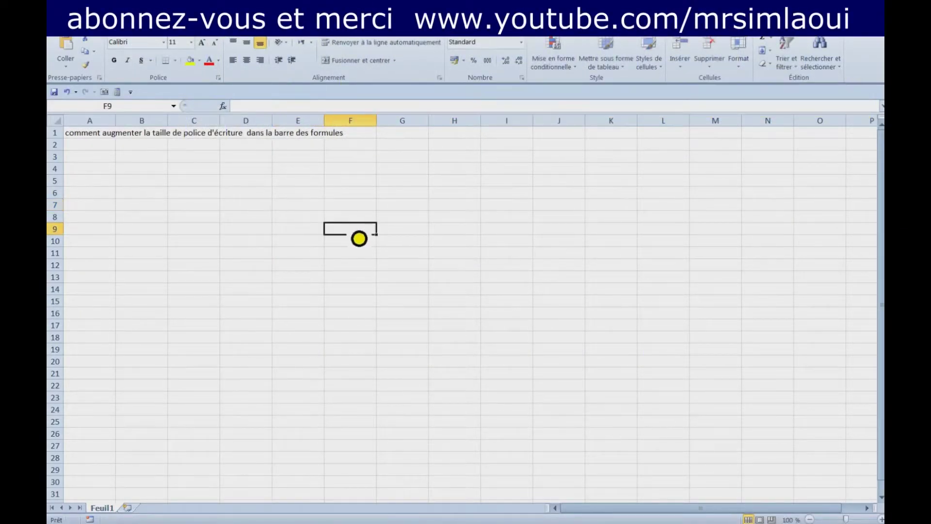
left_click(252, 218)
left_click_drag(143, 193, 524, 471)
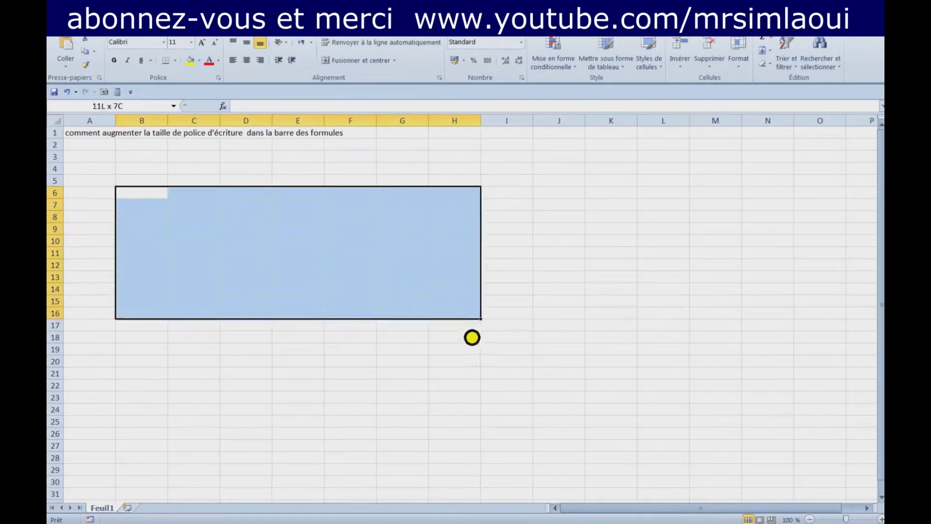
left_click_drag(194, 193, 470, 314)
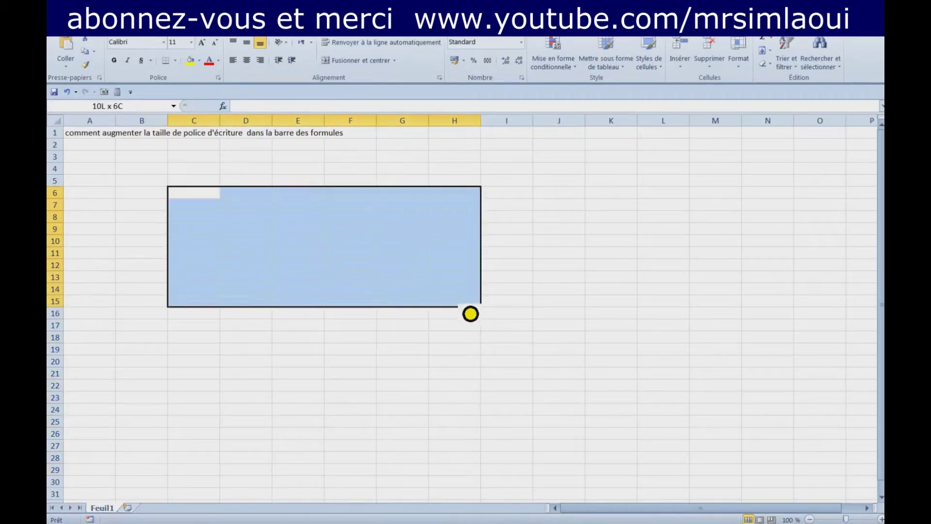
left_click(218, 195)
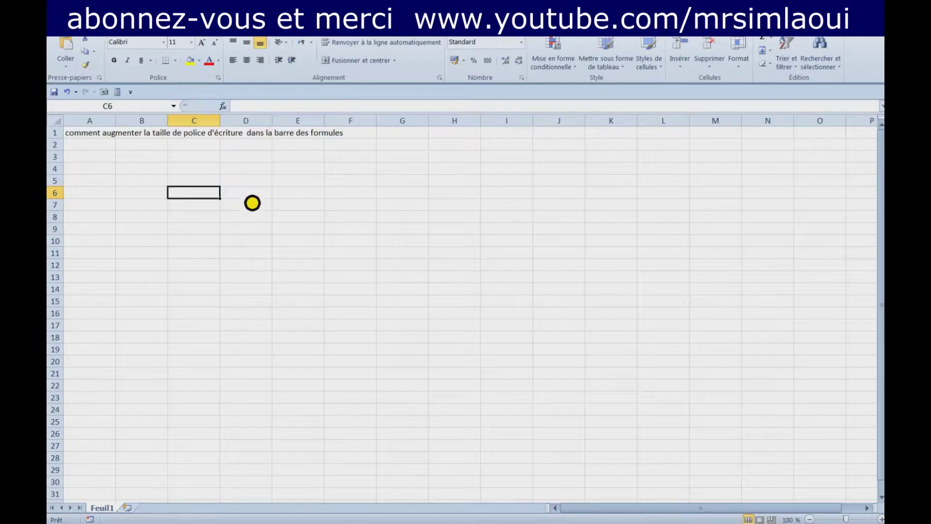
type("petit")
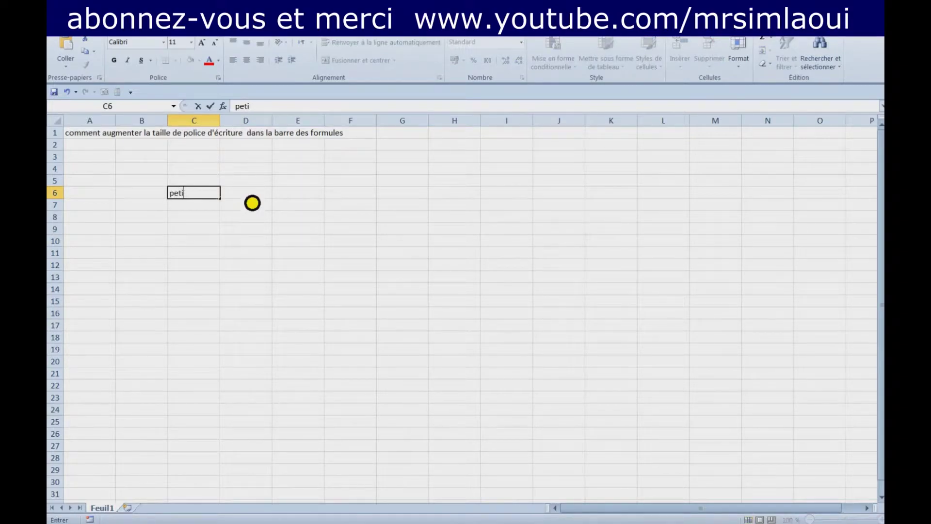
key("BackSpace")
key("BackSpace")
key("BackSpace")
key("BackSpace")
type("text")
type("e")
left_click(253, 205)
left_click(208, 198)
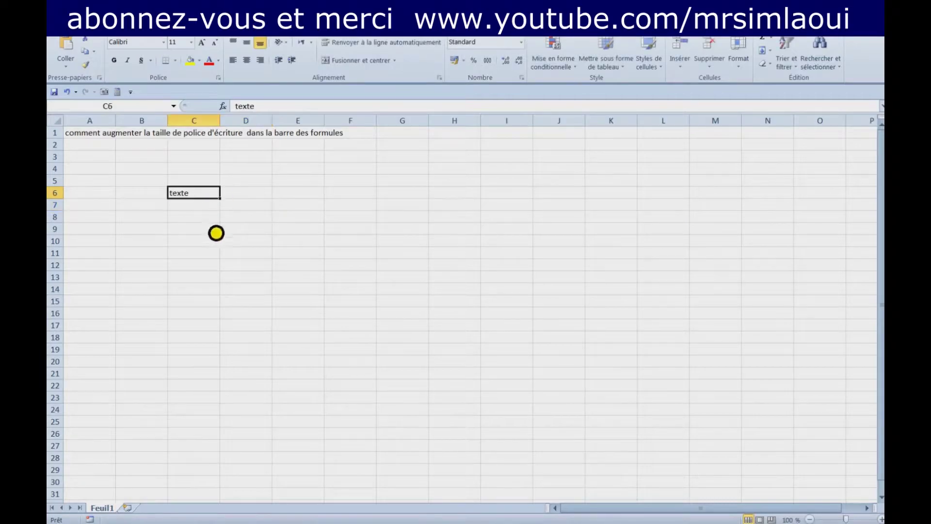
scroll(299, 231, "up", 3, "ctrl")
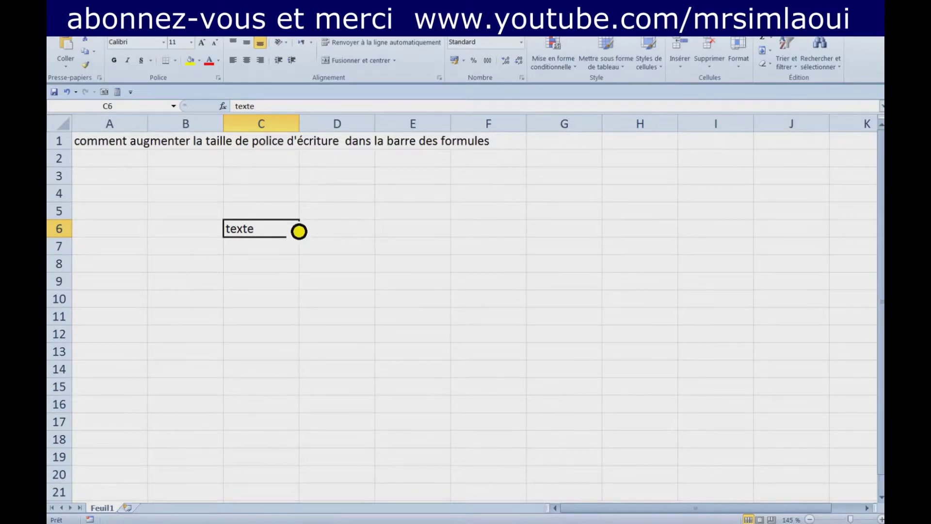
scroll(299, 231, "up", 1, "ctrl")
scroll(299, 231, "up", 3, "ctrl")
scroll(299, 231, "up", 2, "ctrl")
scroll(299, 232, "up", 2, "ctrl")
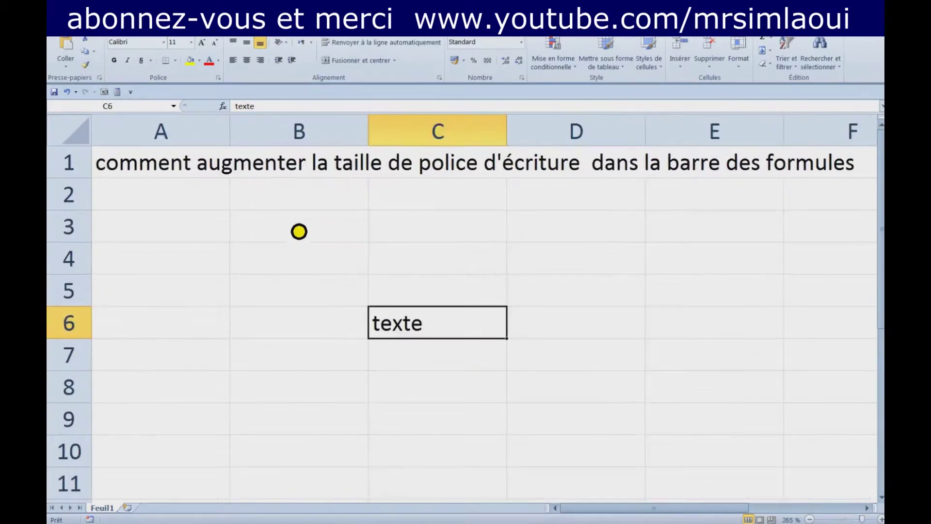
scroll(299, 232, "up", 1, "ctrl")
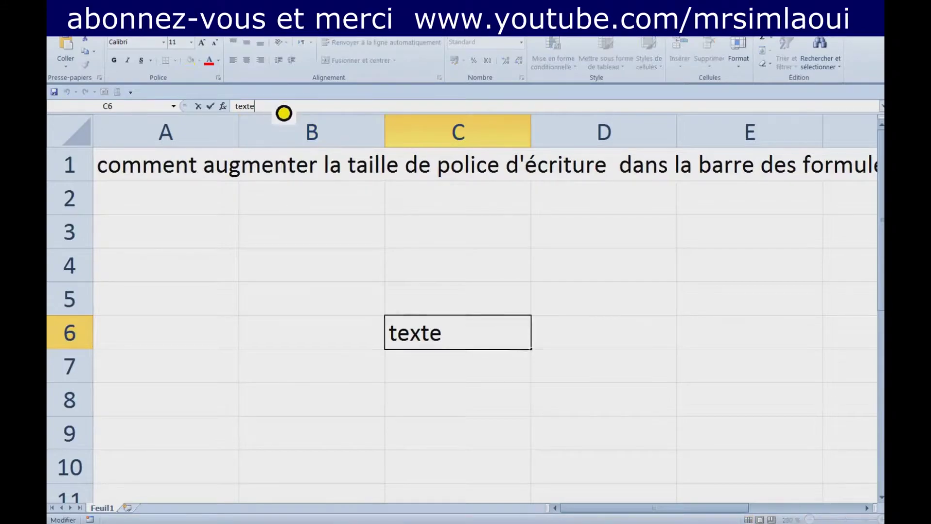
left_click_drag(282, 108, 233, 117)
left_click(270, 113)
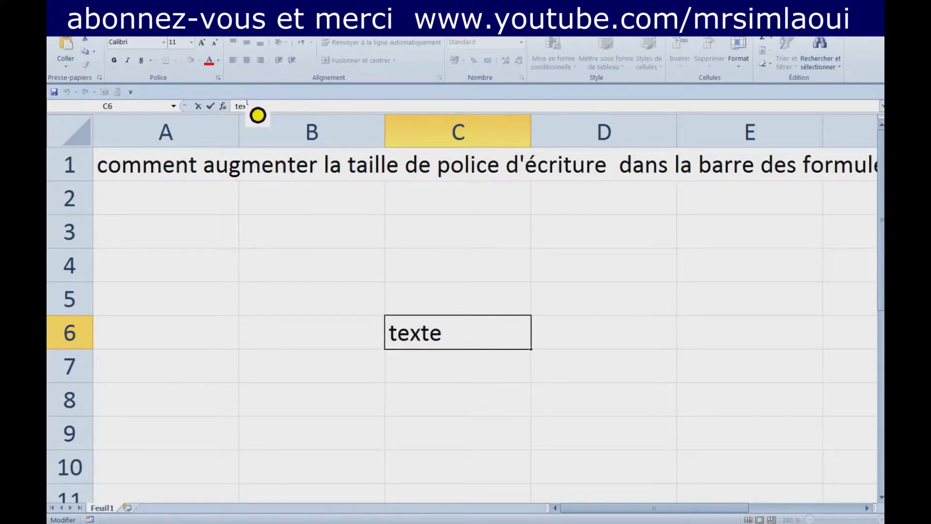
left_click(333, 246)
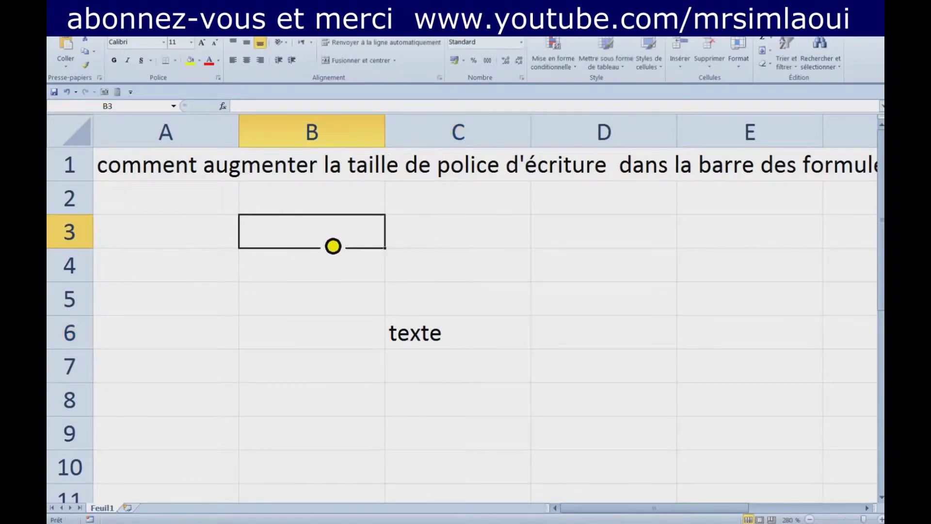
scroll(347, 245, "down", 2)
scroll(347, 245, "down", 2)
scroll(349, 246, "down", 4)
scroll(349, 246, "down", 3)
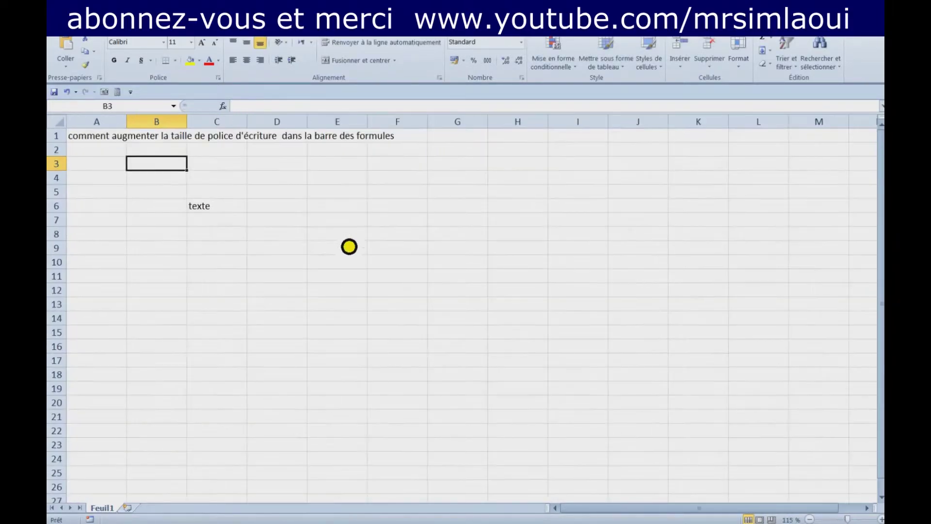
Enter =AUJOURDHUI() in D3 so it displays today's date, 18/01/2020.
left_click(248, 113)
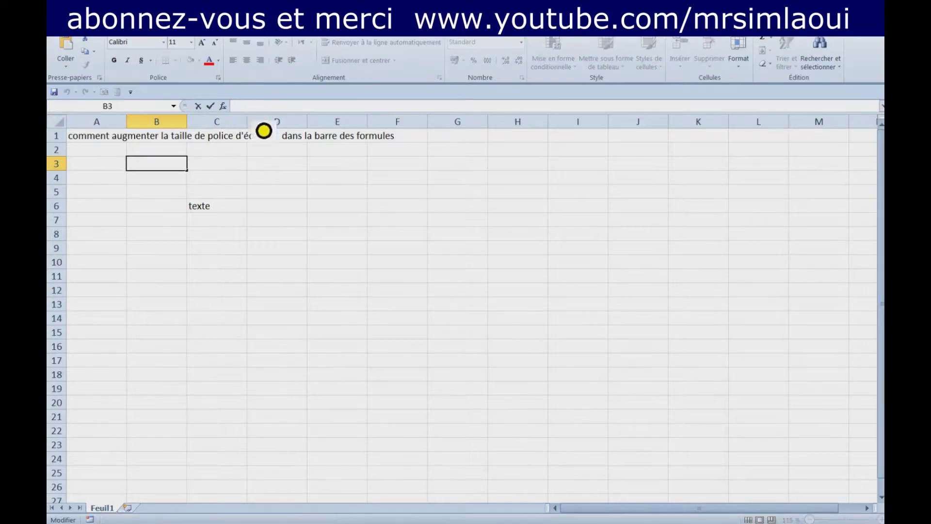
left_click(291, 169)
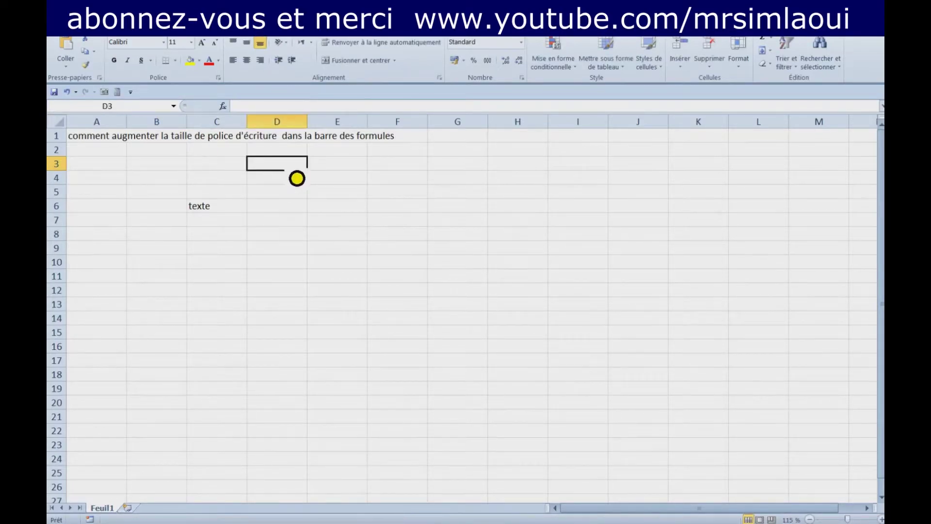
type("=")
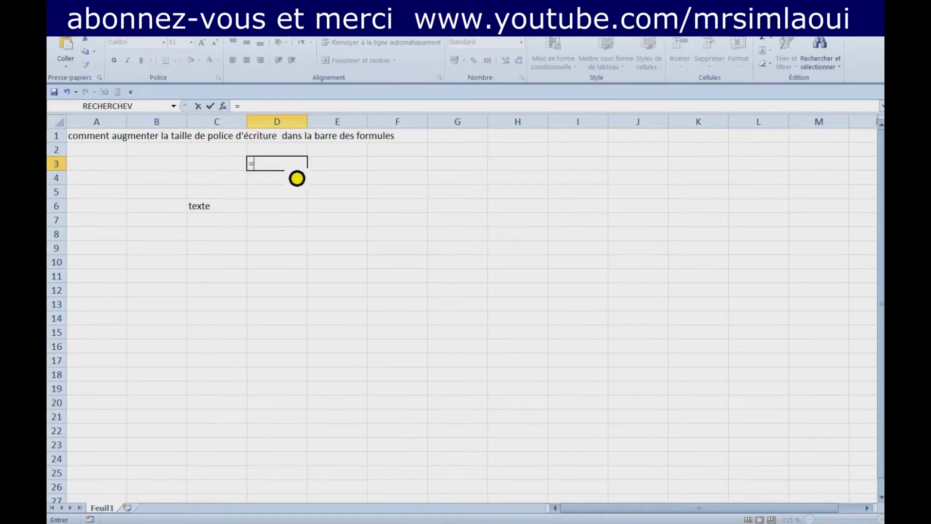
type("AUJOURDHUI()")
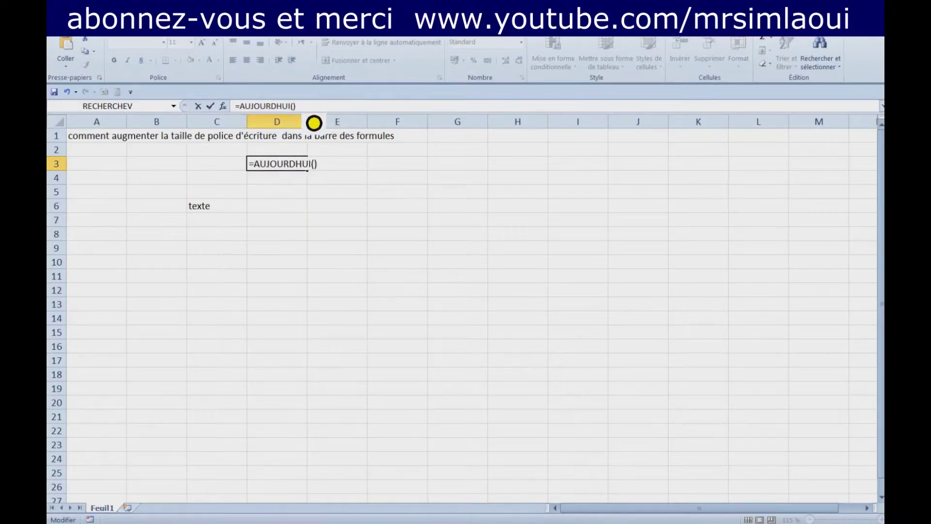
mouse_move(310, 108)
left_mouse_down()
mouse_move(247, 114)
mouse_move(256, 115)
left_mouse_up()
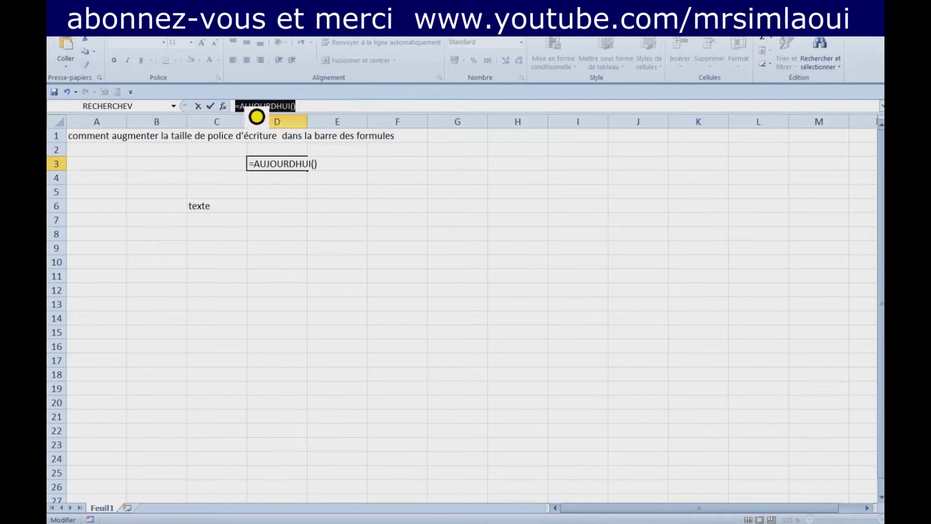
left_click(278, 114)
key("Return")
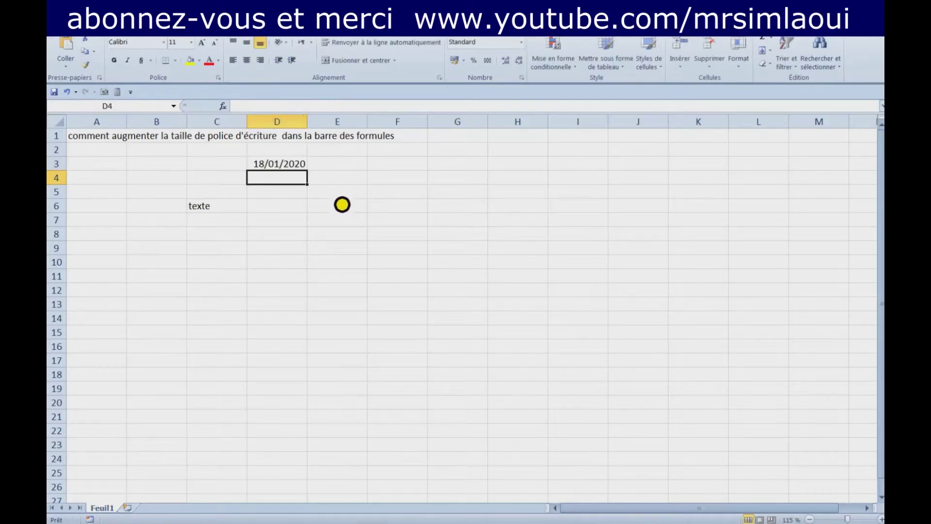
left_click(284, 165)
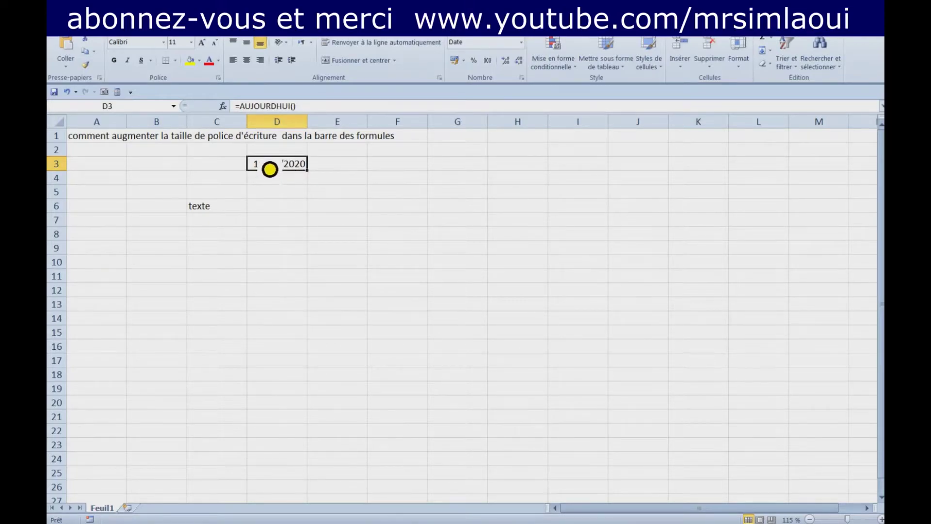
Enlarge the D3 date font, then cancel a stray edit so =AUJOURDHUI() stays intact.
left_click(203, 44)
left_click(203, 44)
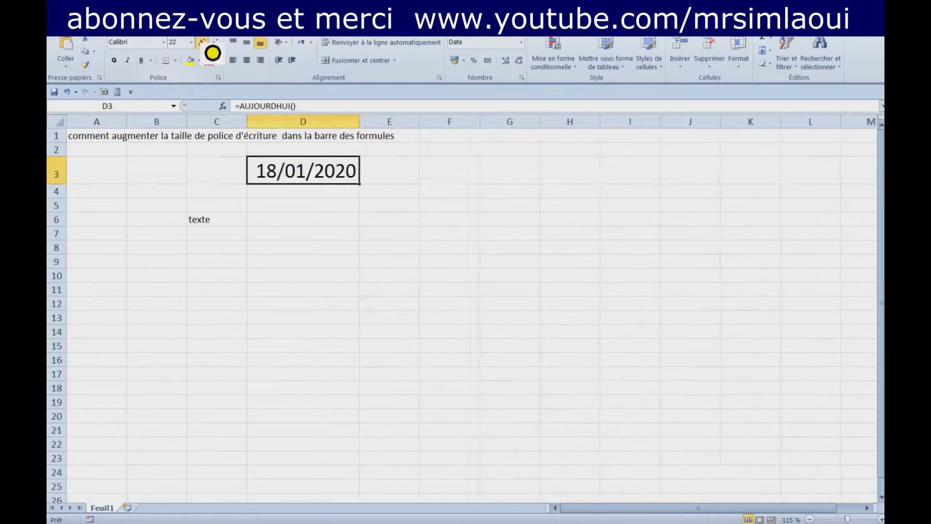
left_click(203, 44)
left_click(202, 44)
left_click(291, 106)
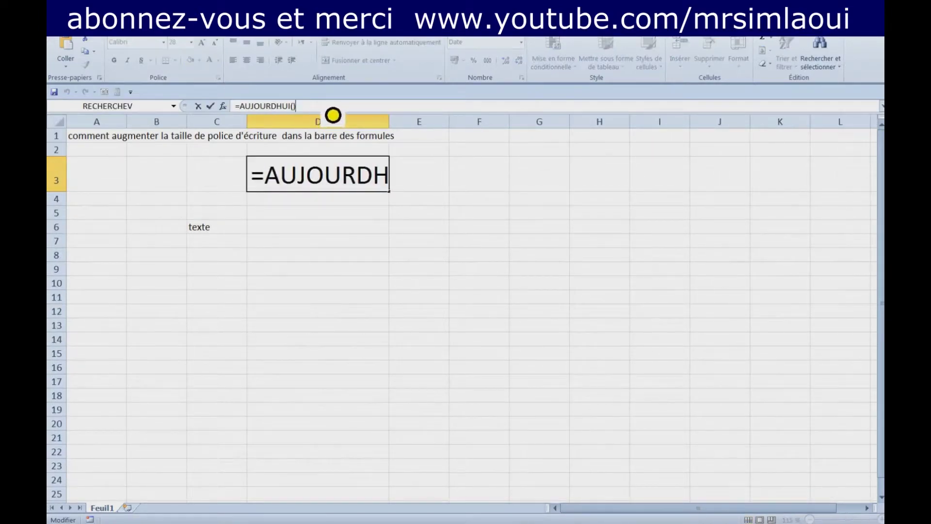
left_click_drag(295, 106, 233, 107)
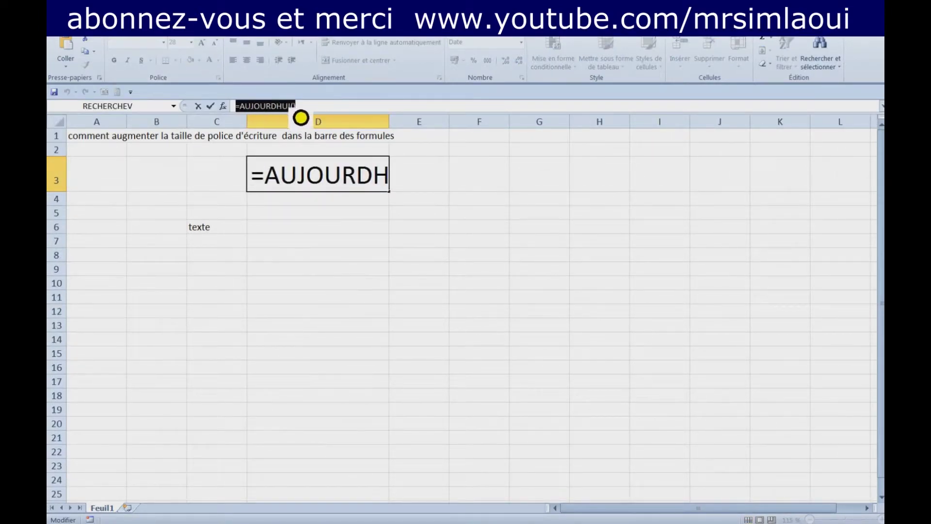
left_click(266, 244)
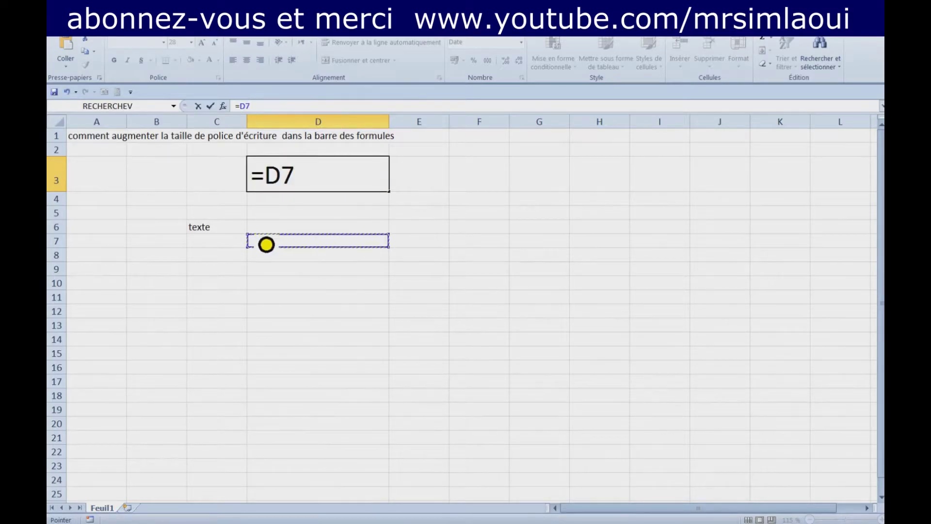
key("Escape")
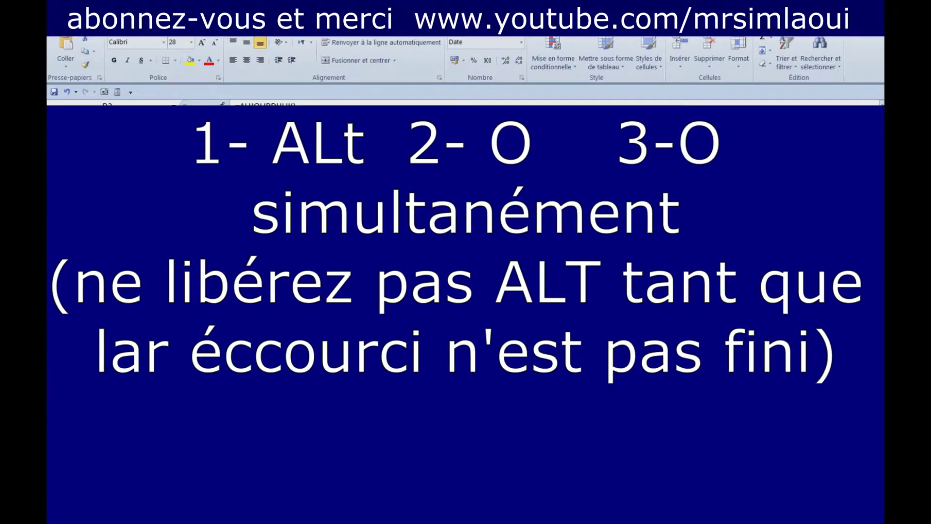
Open Excel Options from the File menu on the Général page, showing body font size 11.
key("alt+o")
key("o")
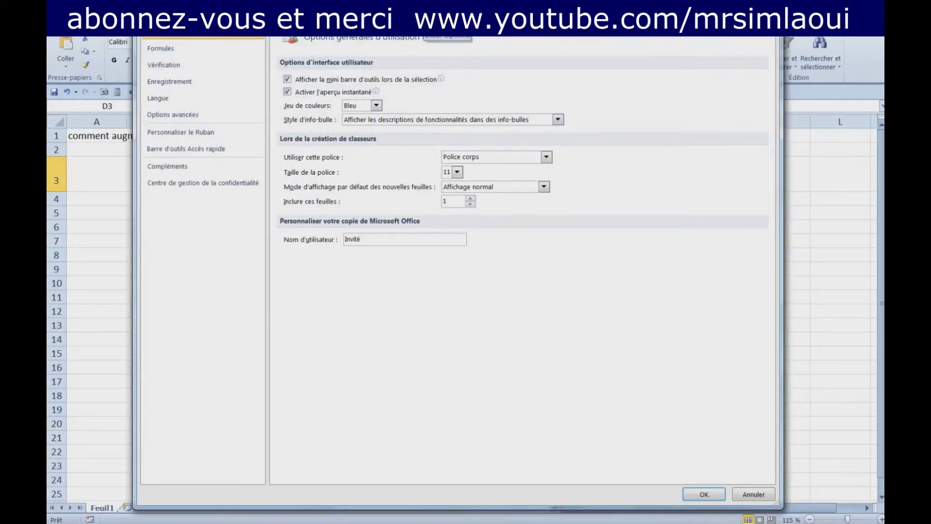
left_click_drag(435, 22, 423, 41)
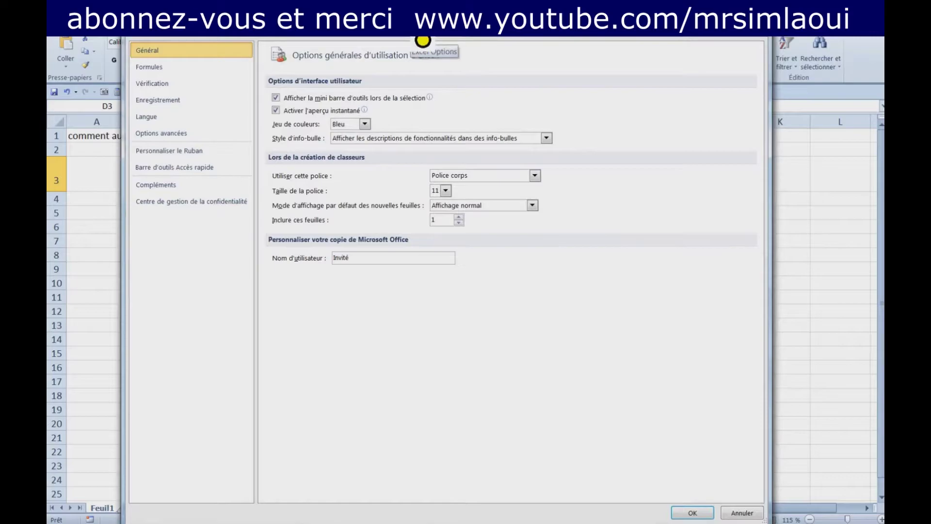
left_click(762, 39)
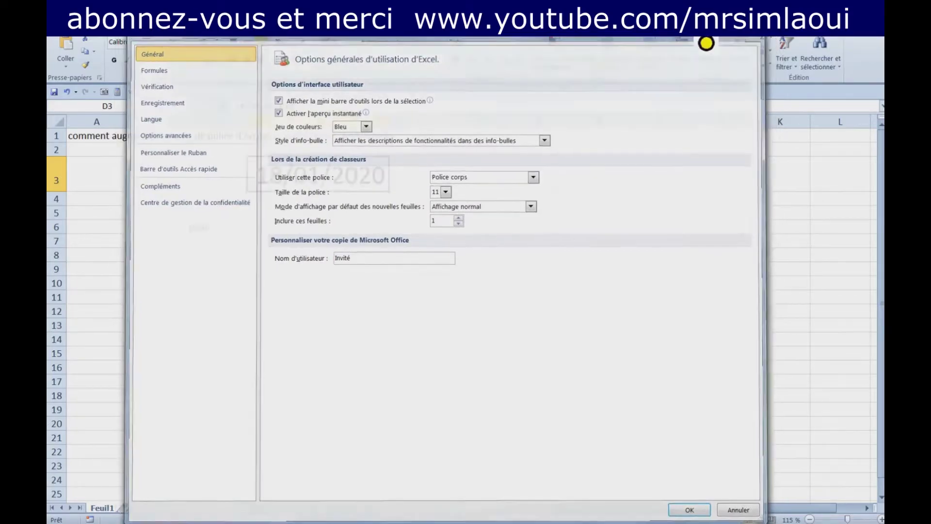
left_click(78, 38)
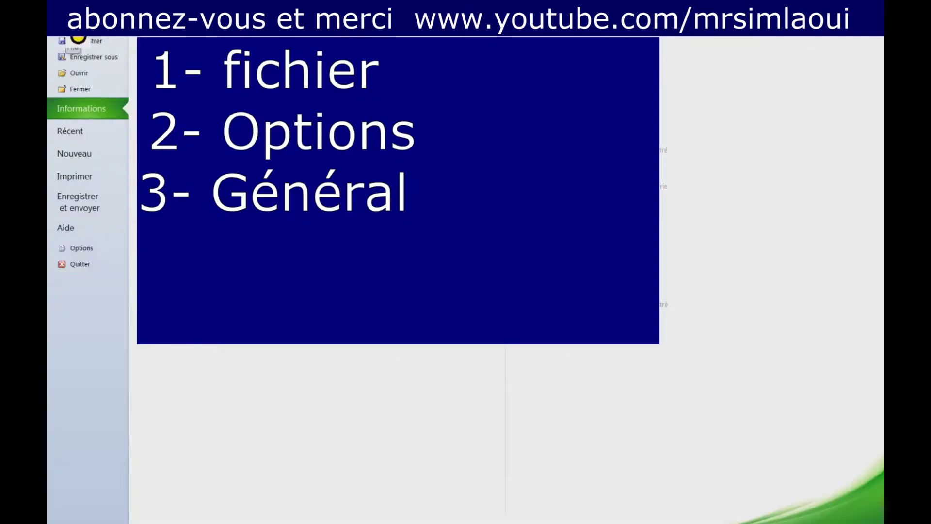
left_click(86, 251)
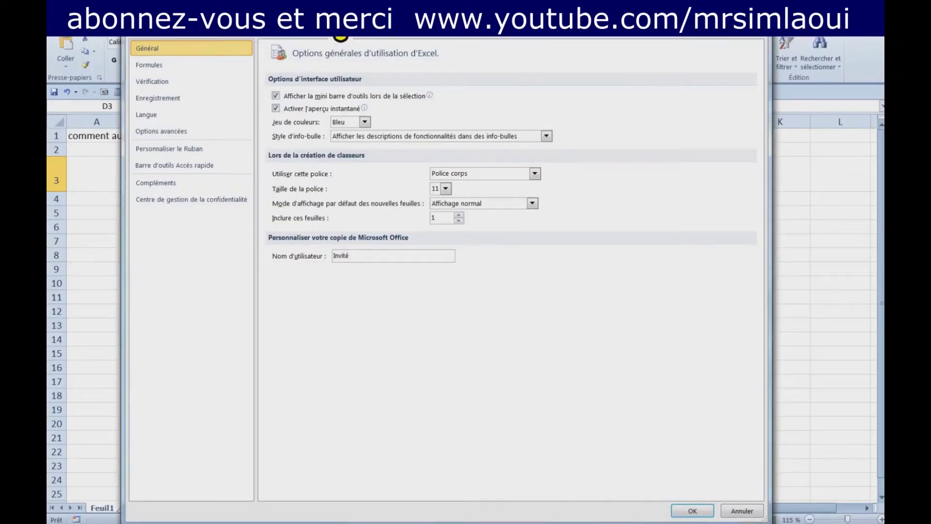
Replace the Taille de la police value 11 with 25 on the Général page.
left_click_drag(341, 40, 310, 47)
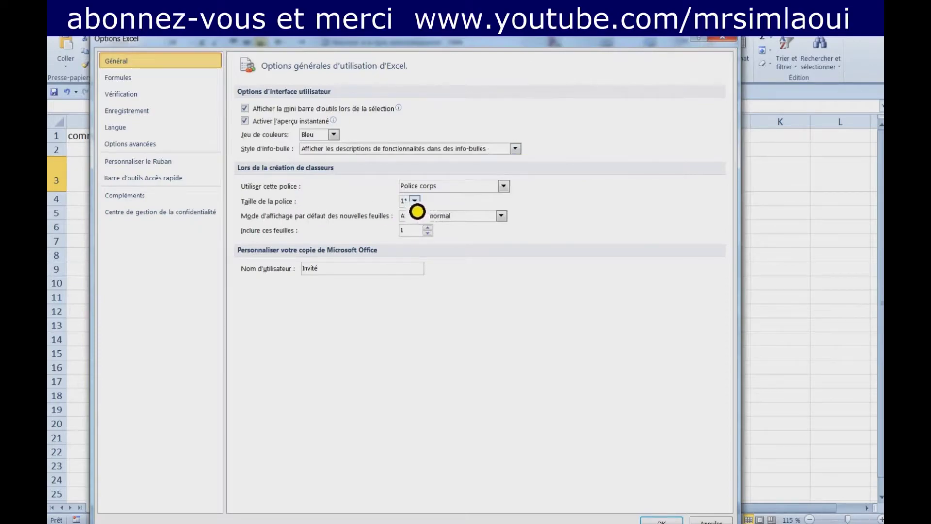
left_click(406, 200)
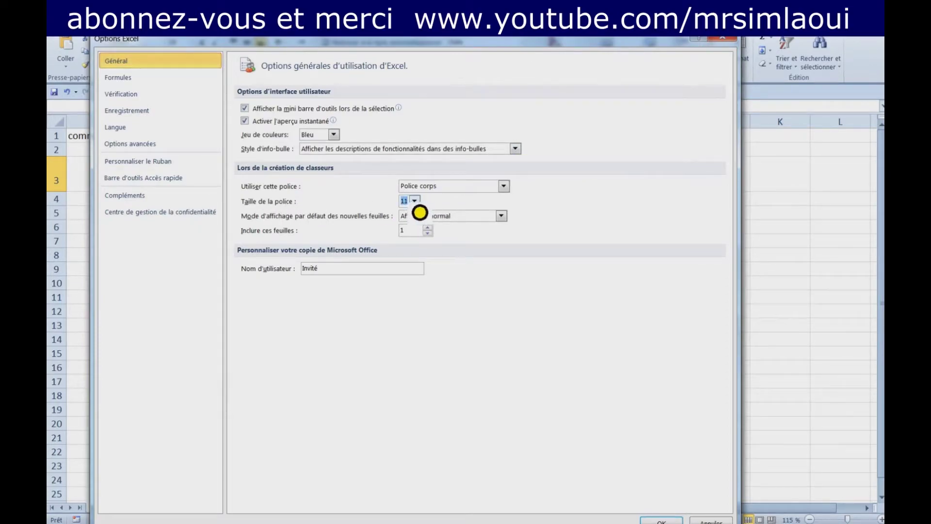
key("Right")
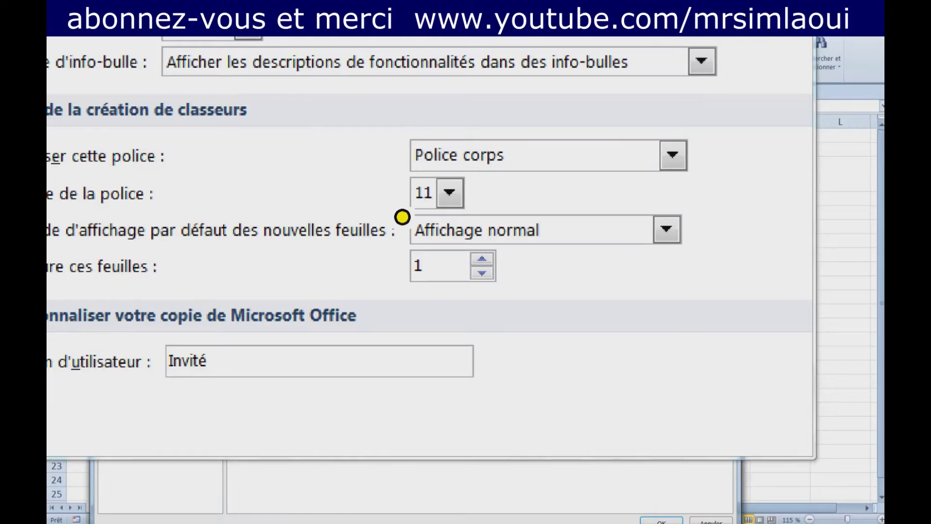
key("Right")
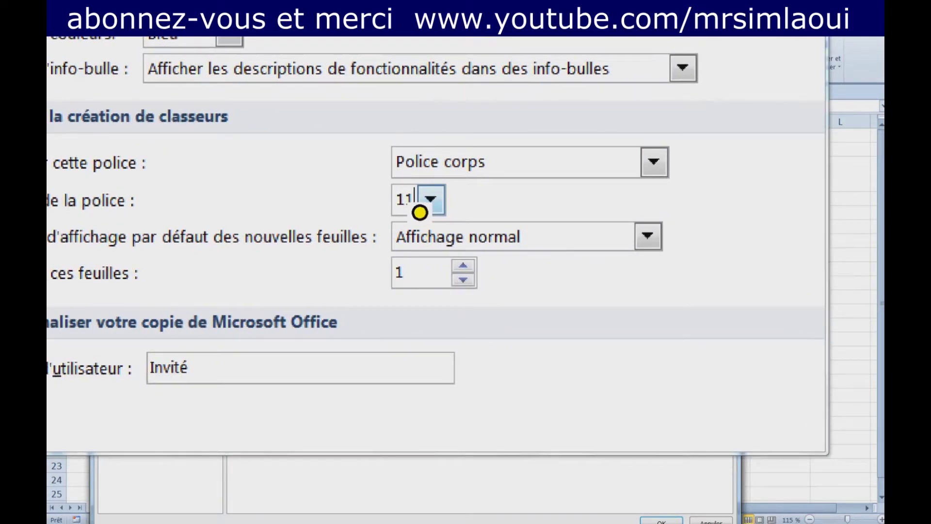
key("BackSpace")
key("BackSpace")
type("2")
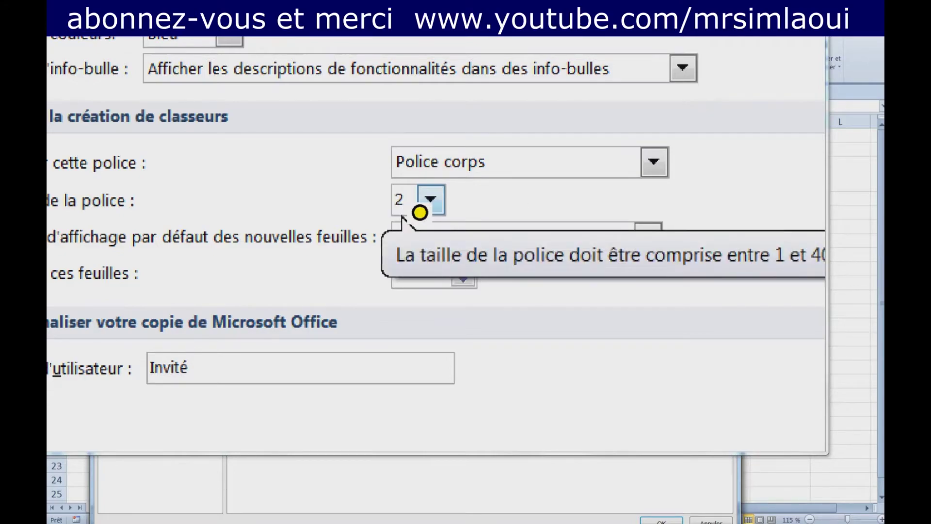
key("BackSpace")
type("11")
key("BackSpace")
key("BackSpace")
type("25")
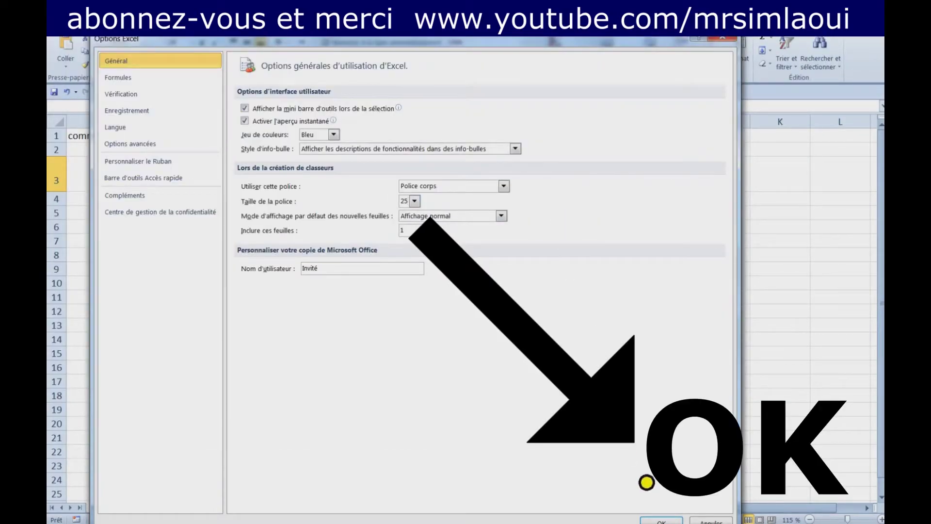
Confirm the new font size, acknowledge the restart warning, and quit Excel with Alt+F4.
left_click(671, 522)
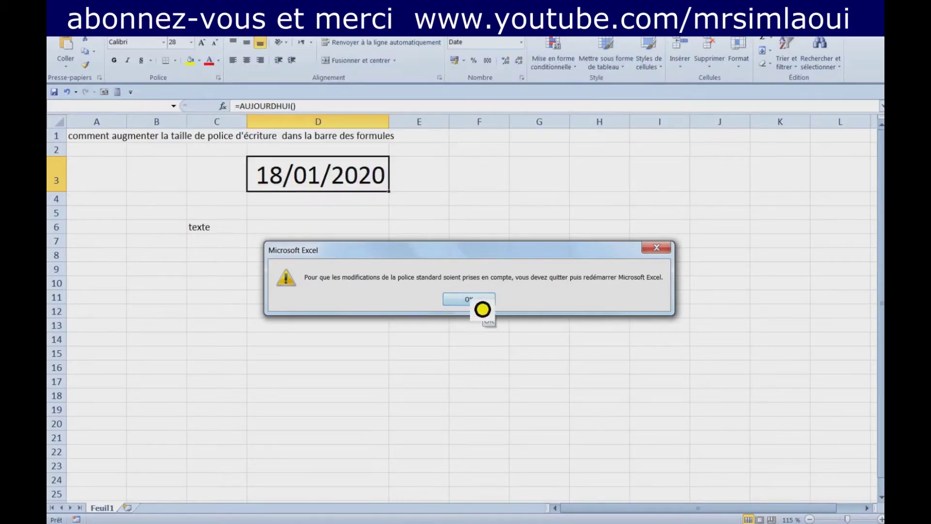
left_click(482, 303)
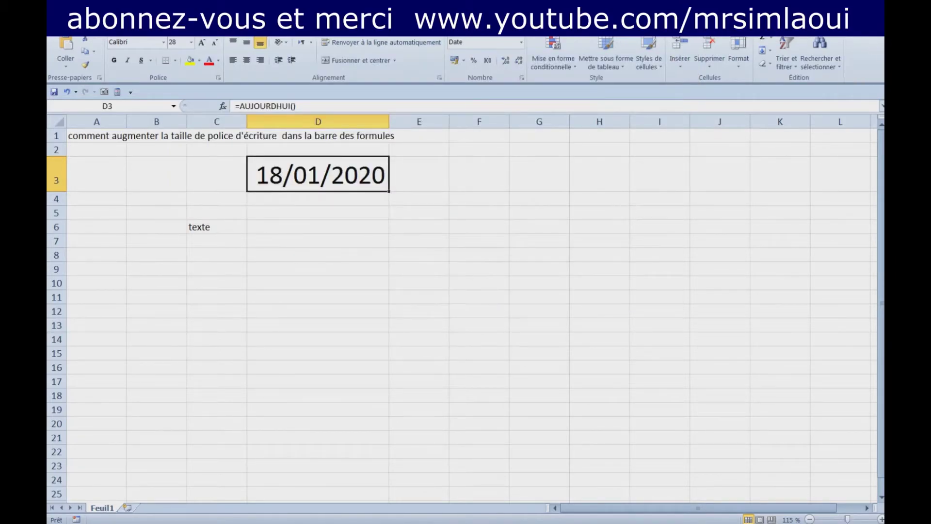
key("alt+F4")
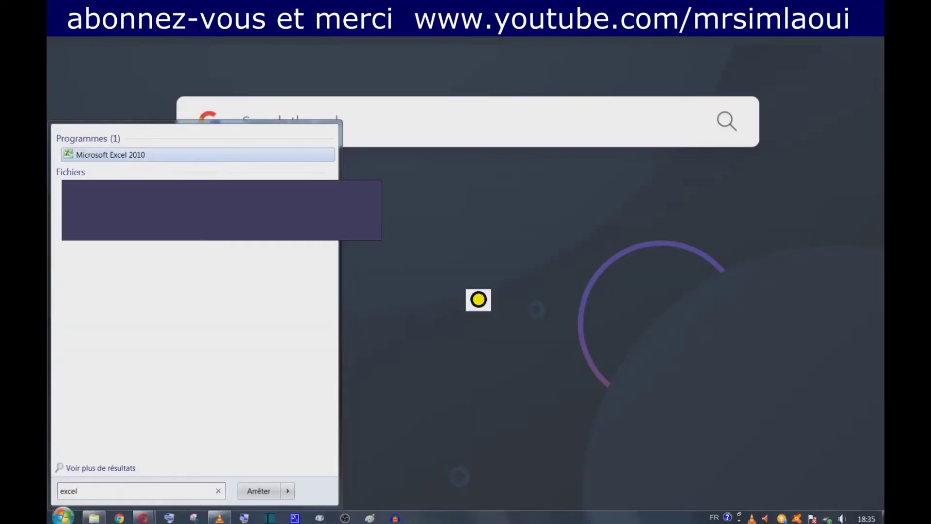
Launch Microsoft Excel 2010 from the Start menu search results.
left_click(112, 156)
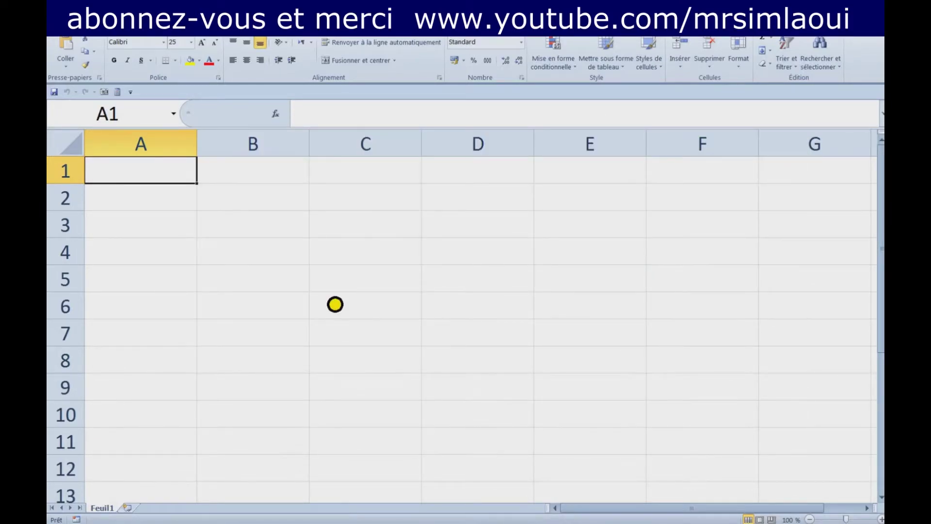
Type 'bonjour' into cell A1 of the new workbook, shown in the 25-point default font.
left_click(327, 117)
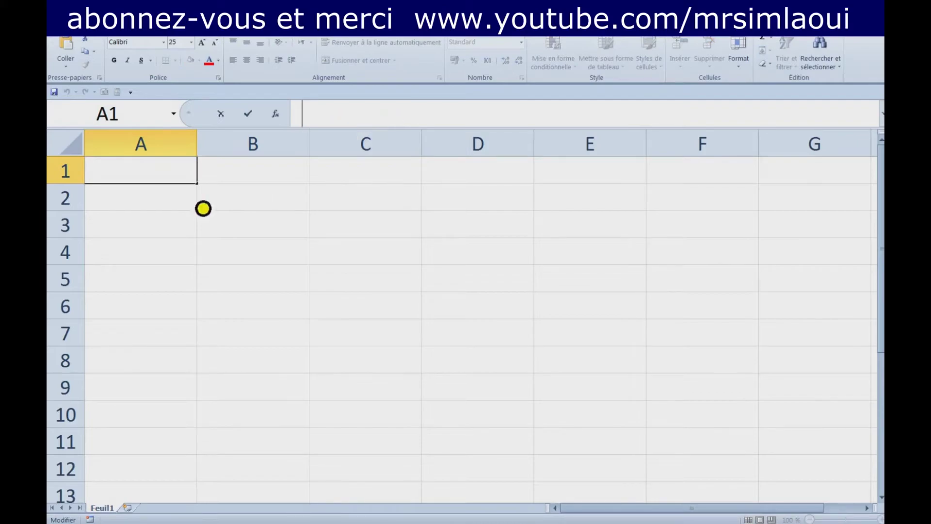
left_click(164, 177)
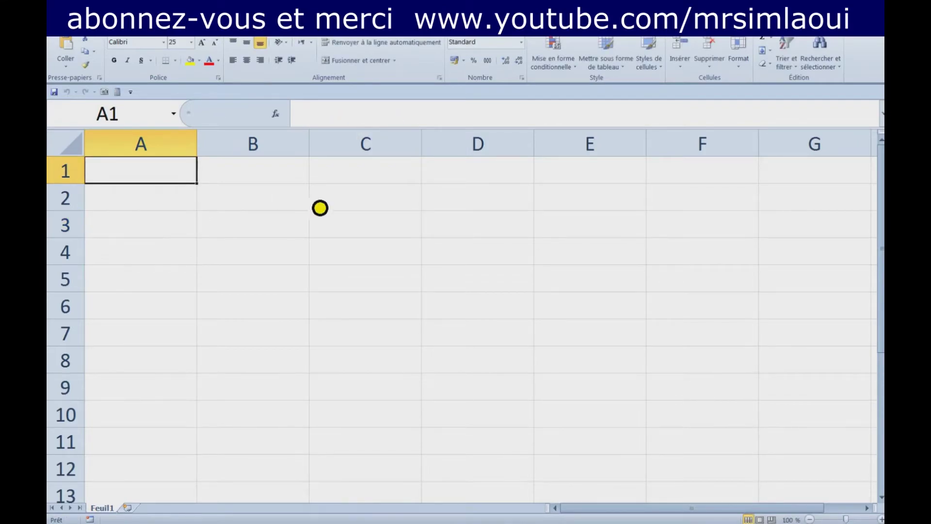
type("bonjour")
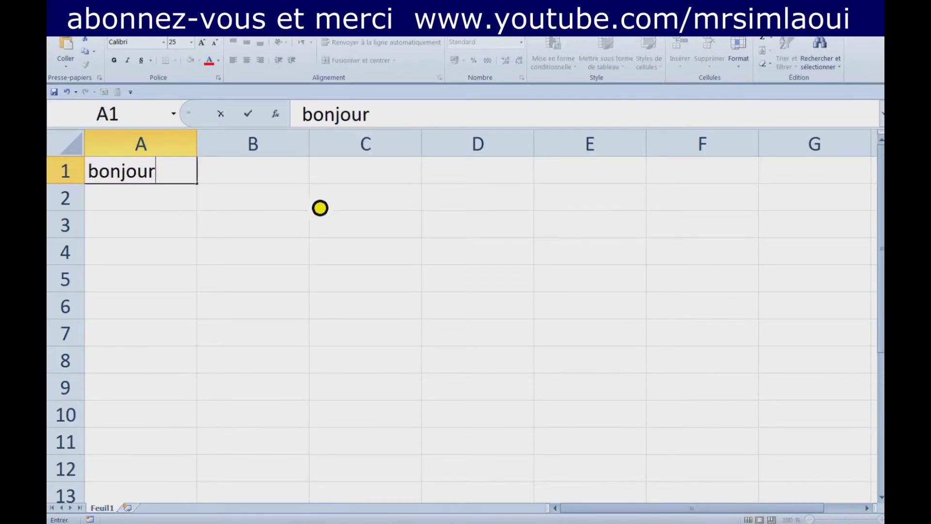
left_click_drag(374, 119, 301, 116)
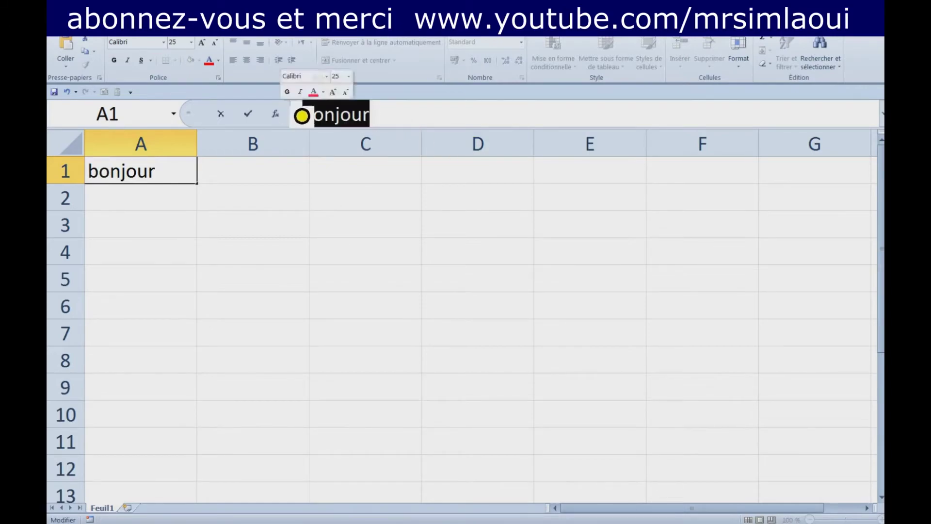
left_click(364, 116)
left_click(245, 230)
left_click(189, 181)
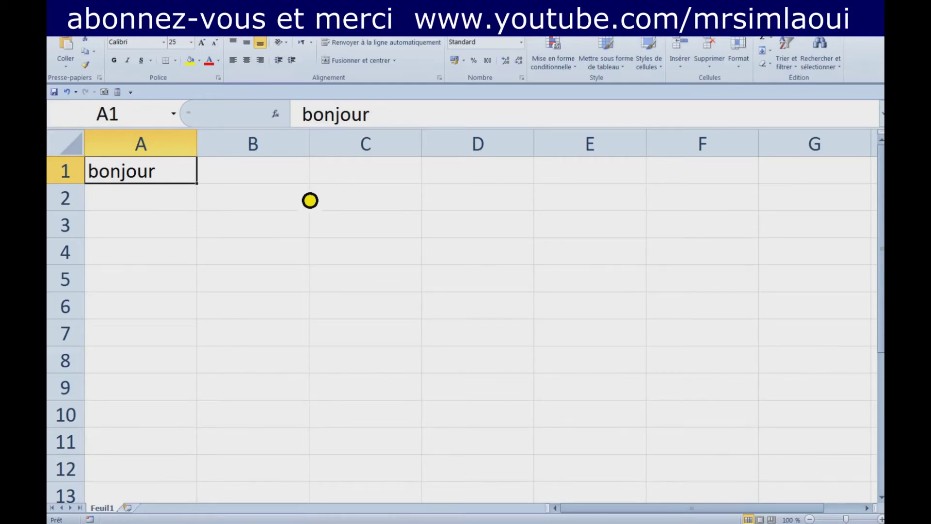
Enter =MAINTENANT() in B1 to show the current date and time.
key("Tab")
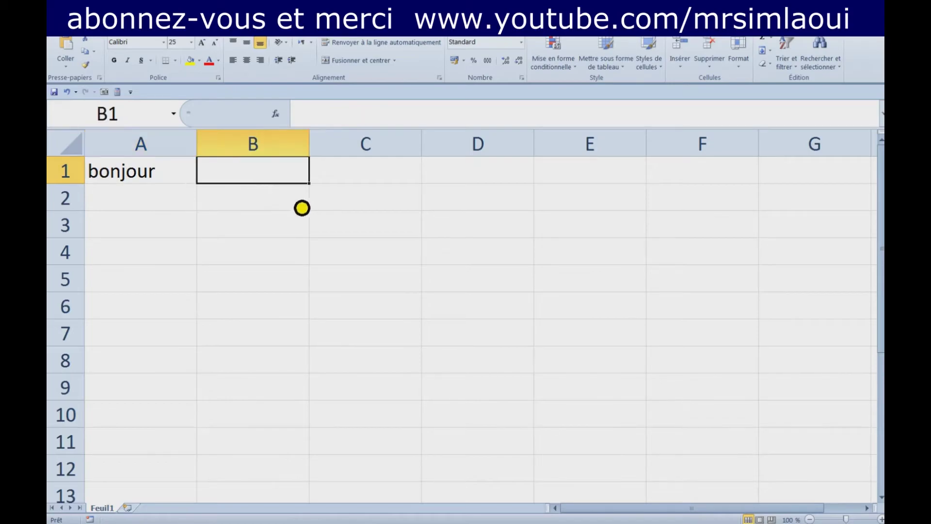
type("=")
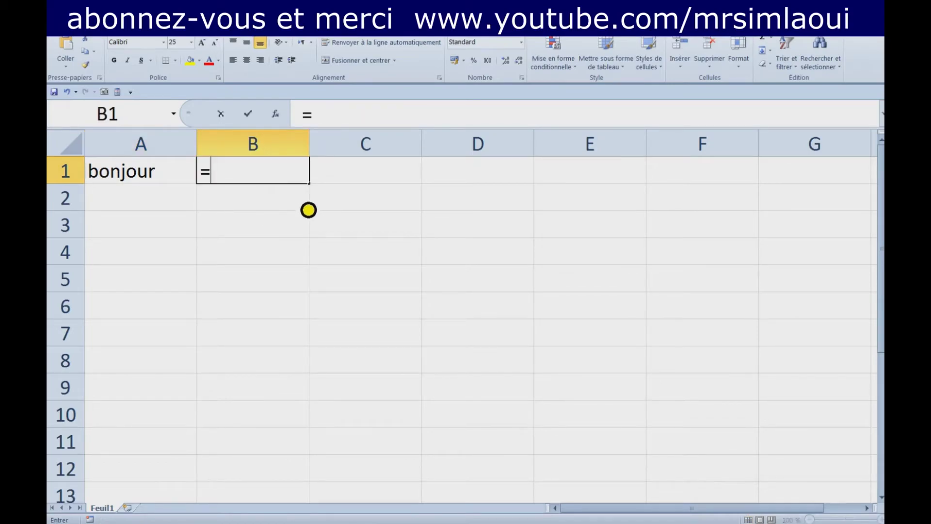
type("main")
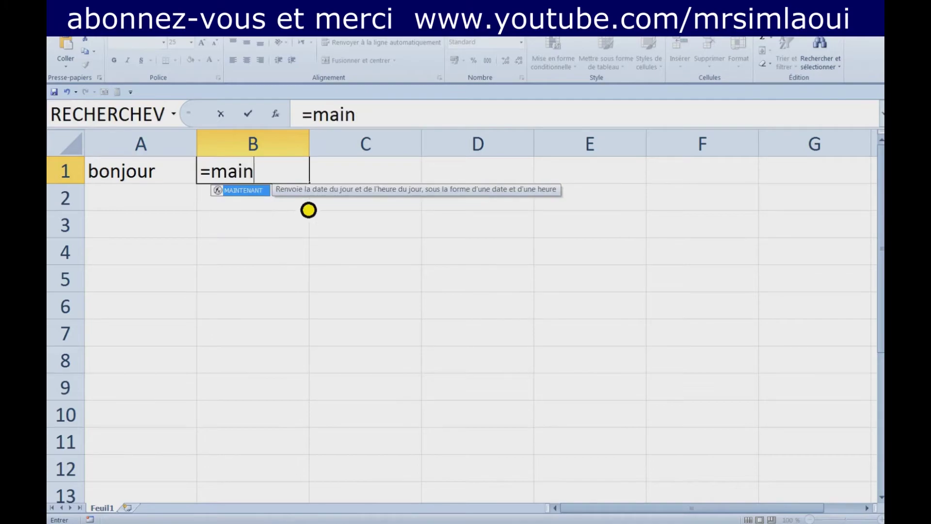
type("tena")
key("Tab")
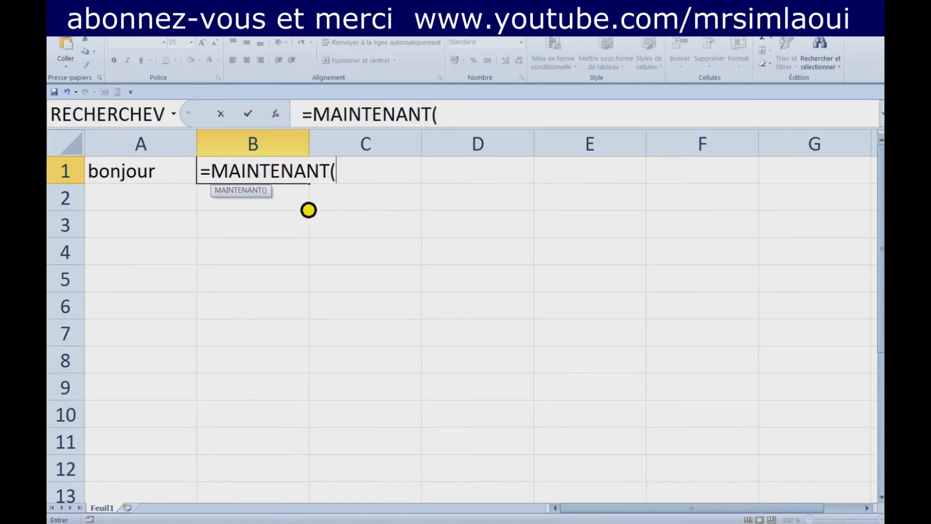
type(")")
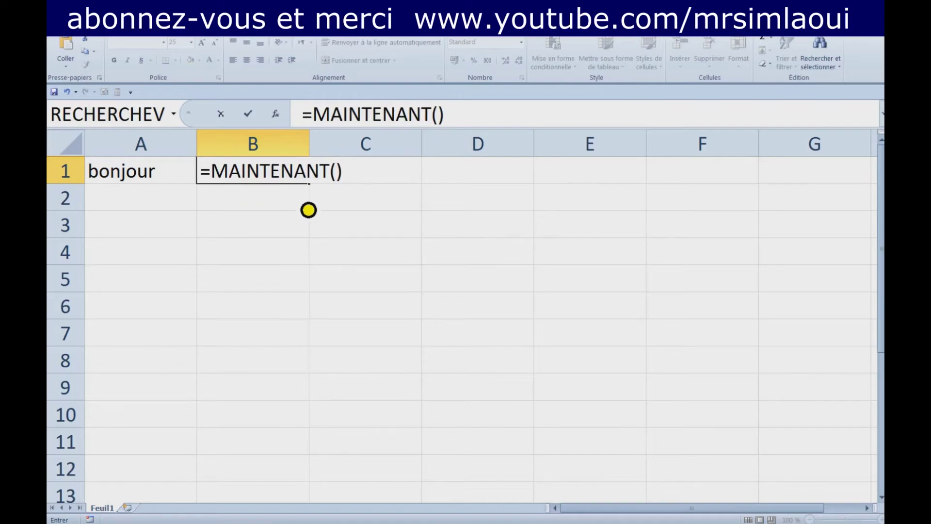
key("Return")
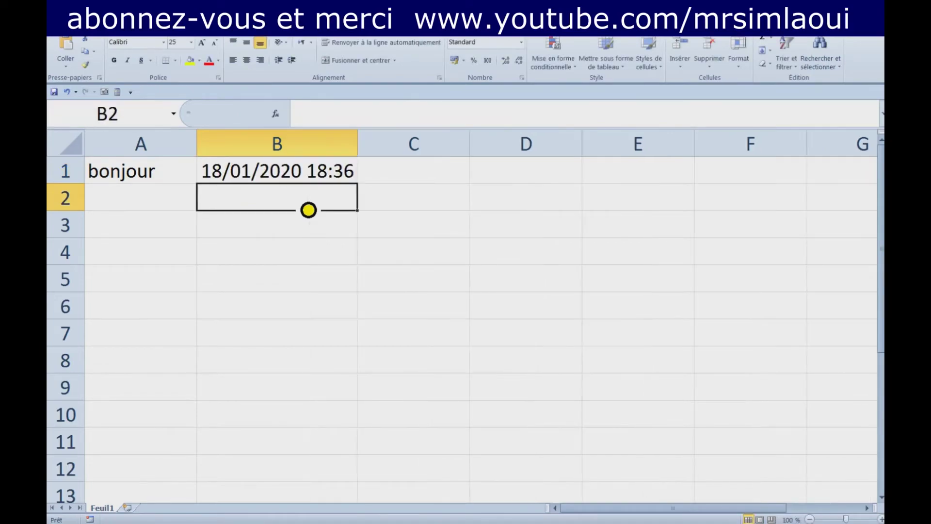
left_click(308, 179)
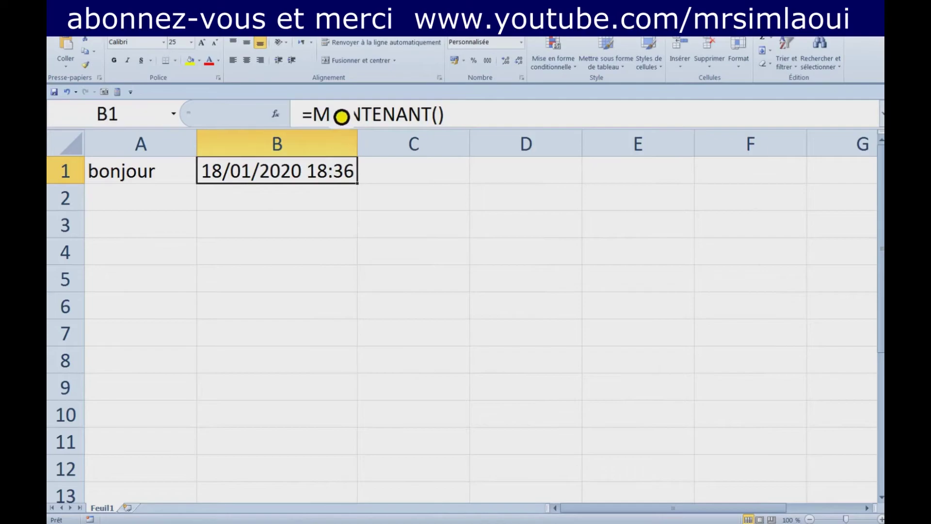
mouse_move(322, 118)
left_mouse_down()
mouse_move(484, 118)
mouse_move(285, 121)
left_mouse_up()
key("Escape")
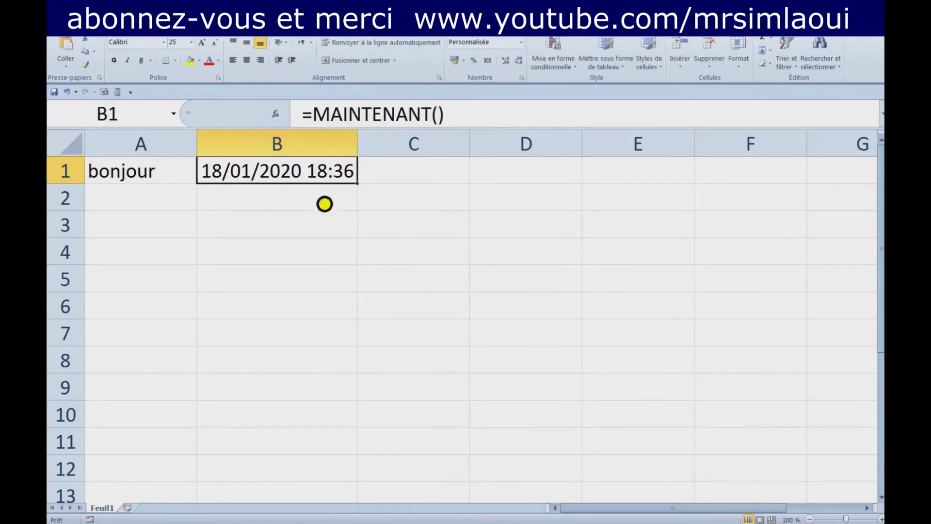
Select B3 and open the Général page of Excel Options with Alt+F, T.
left_click(338, 235)
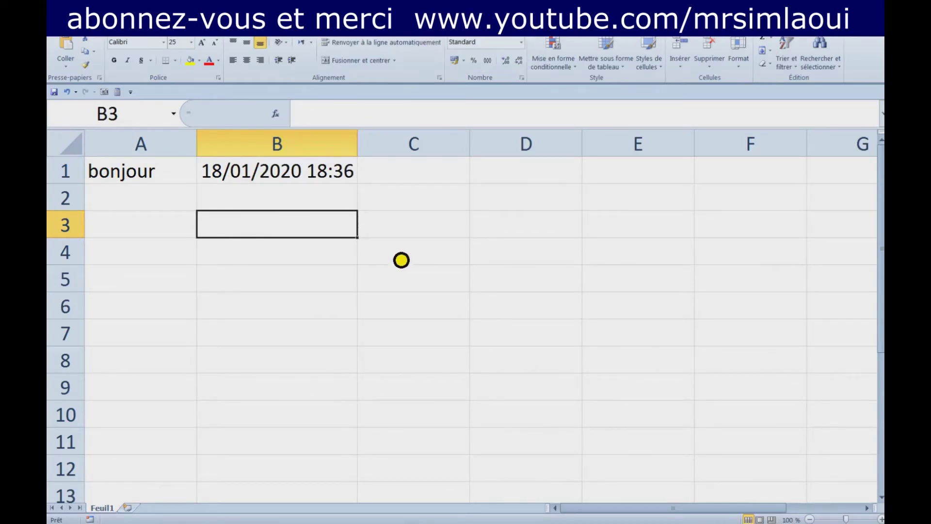
key("alt+f")
key("t")
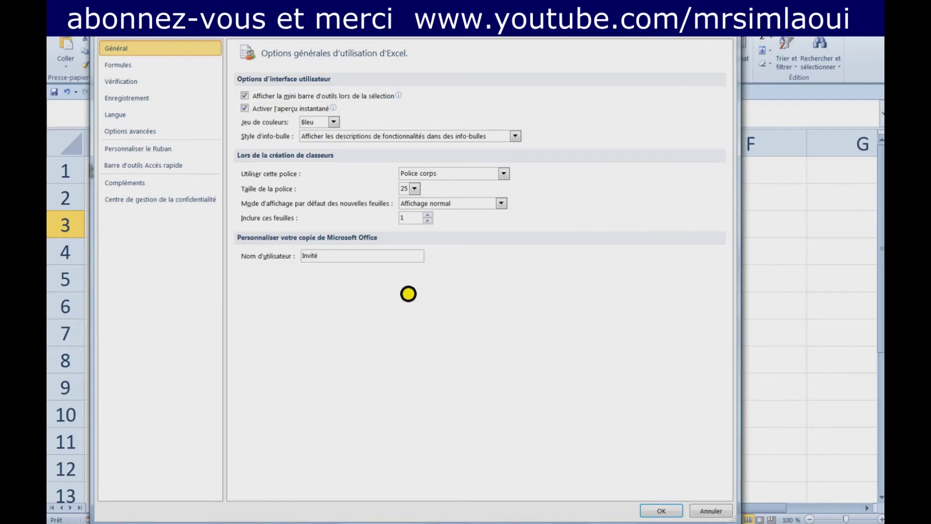
Set 'Inclure ces feuilles' to 12 sheets per new workbook and confirm with OK.
left_click(427, 220)
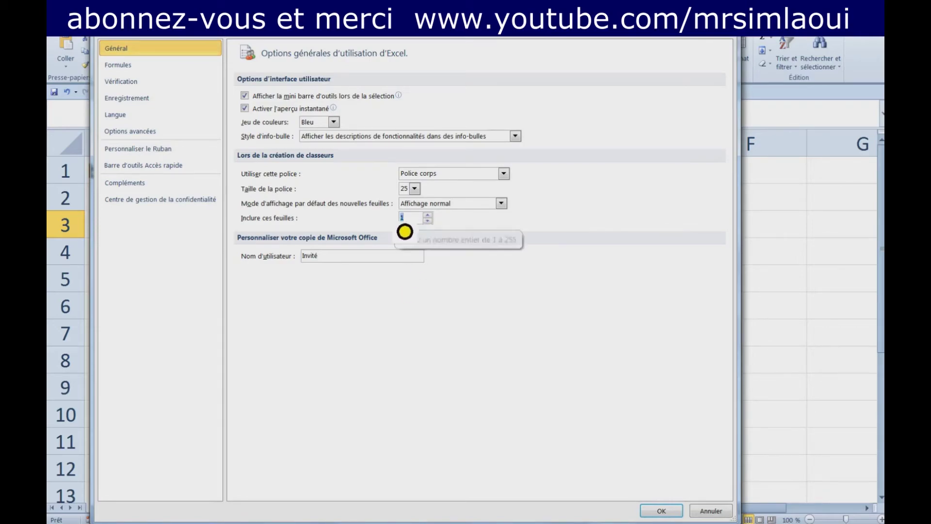
double_click(404, 218)
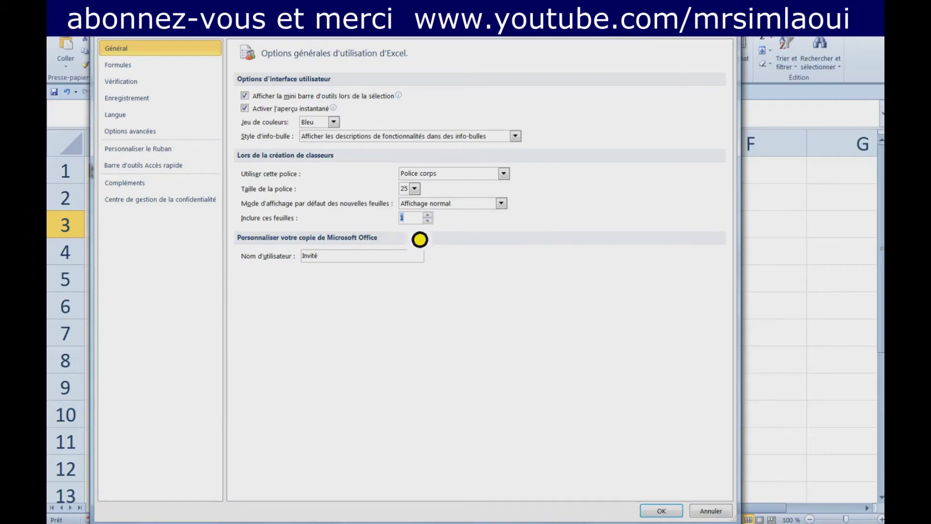
left_click(425, 229)
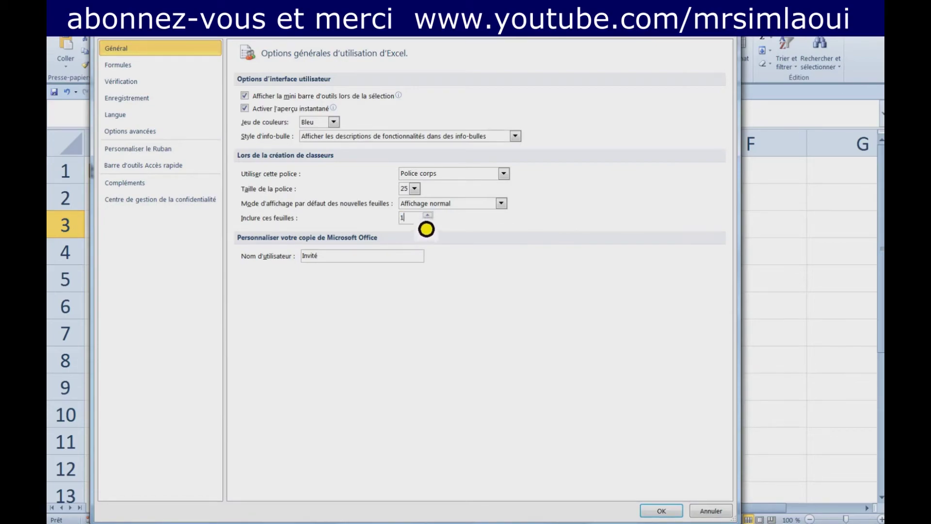
double_click(402, 226)
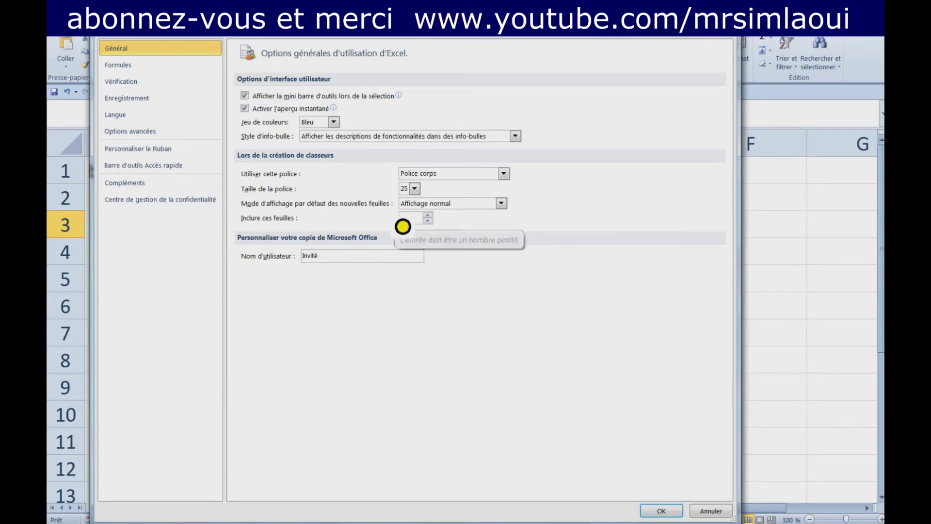
type("10")
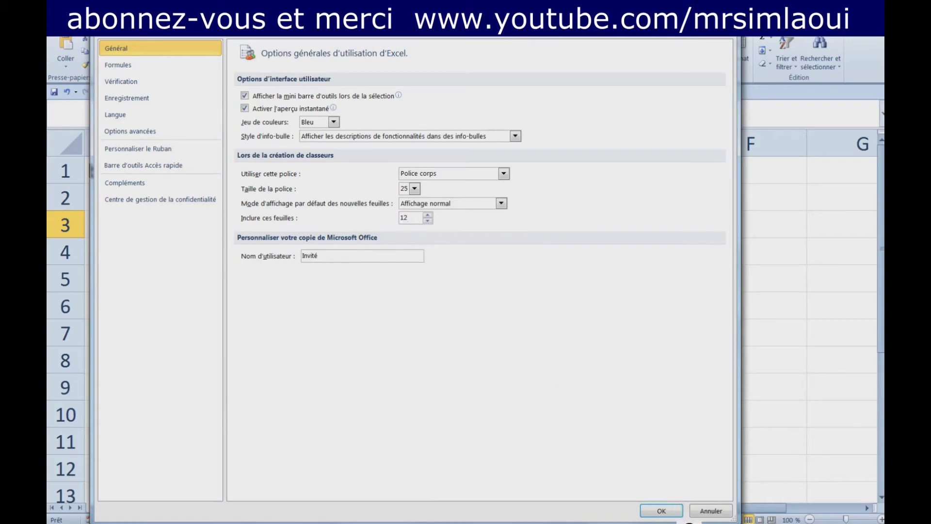
left_click(662, 511)
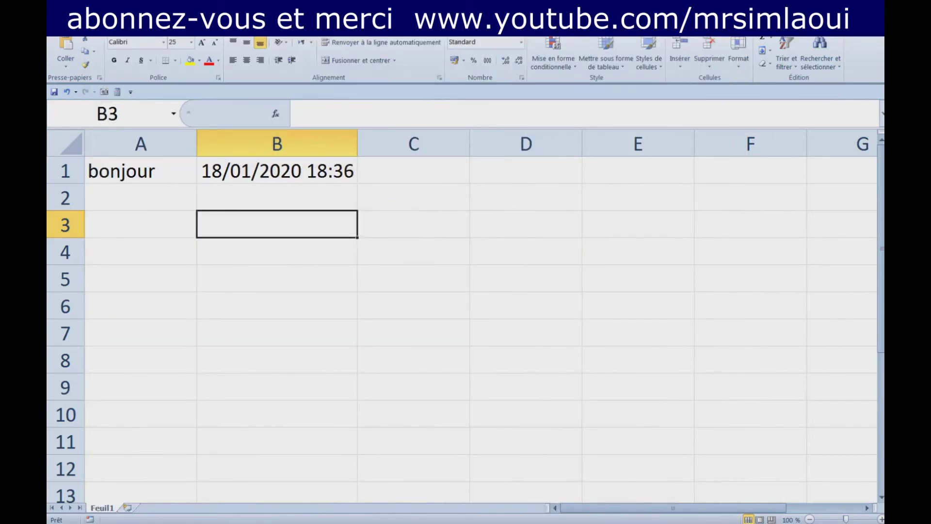
Close the Excel window without saving, so Excel can be relaunched with the new defaults.
left_click(873, 6)
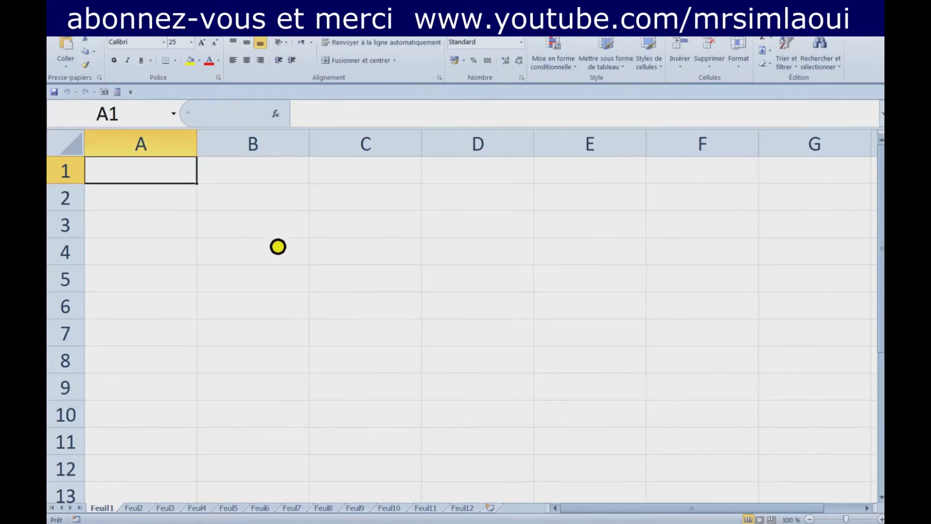
Browse the sheets from Feuil12 back to Feuil8 and select range A1:E9 there.
left_click(263, 236)
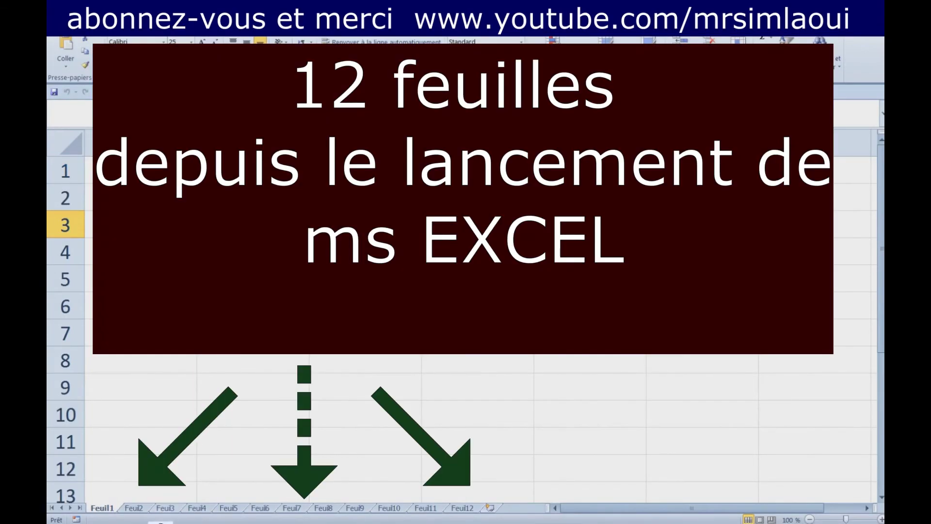
left_click(473, 508)
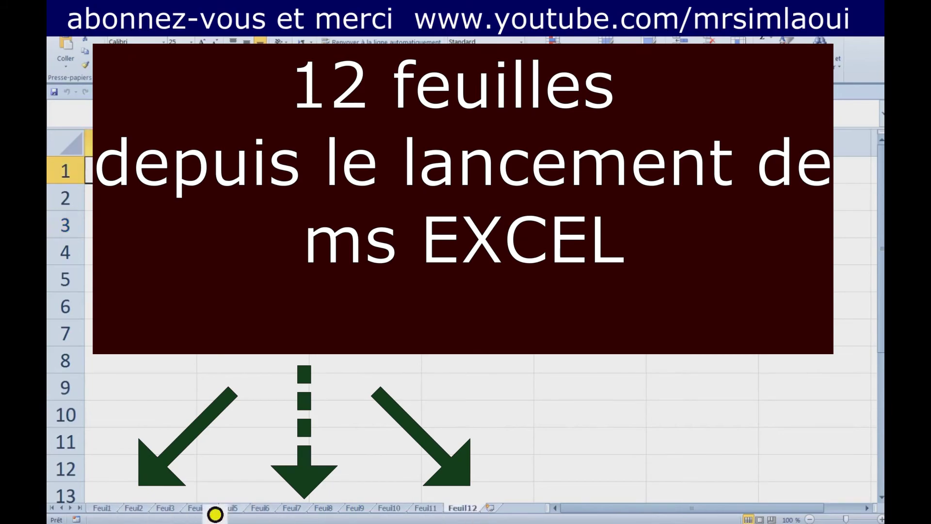
left_click(101, 508)
left_click(196, 509)
left_click(260, 508)
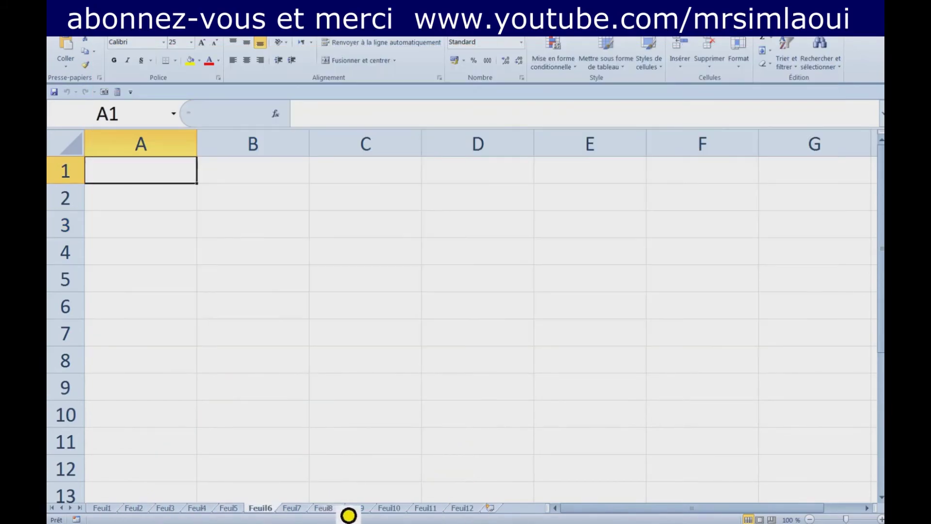
left_click(323, 508)
left_click_drag(166, 176, 632, 388)
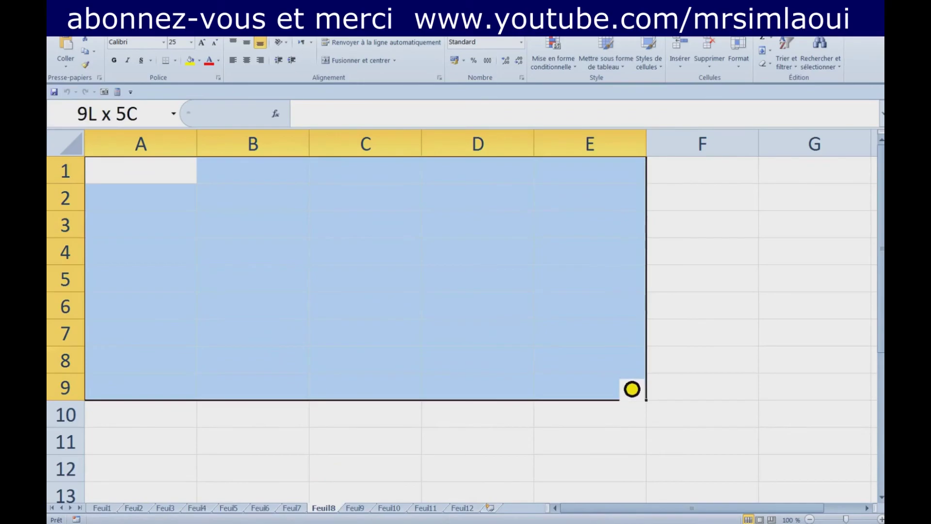